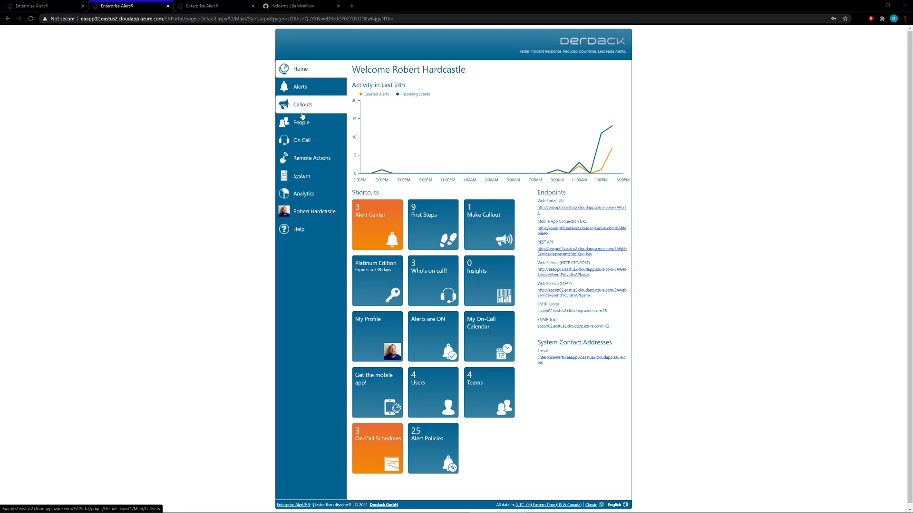
# - Show the alert policies tagged ServiceNow and review the ServiceNow policy's general settings, conditions and message
pyautogui.click(300, 87)
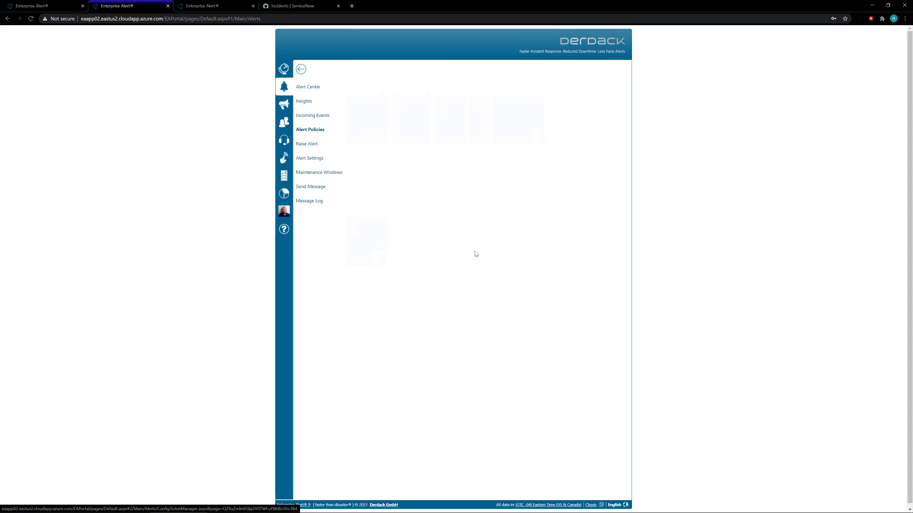
pyautogui.click(524, 81)
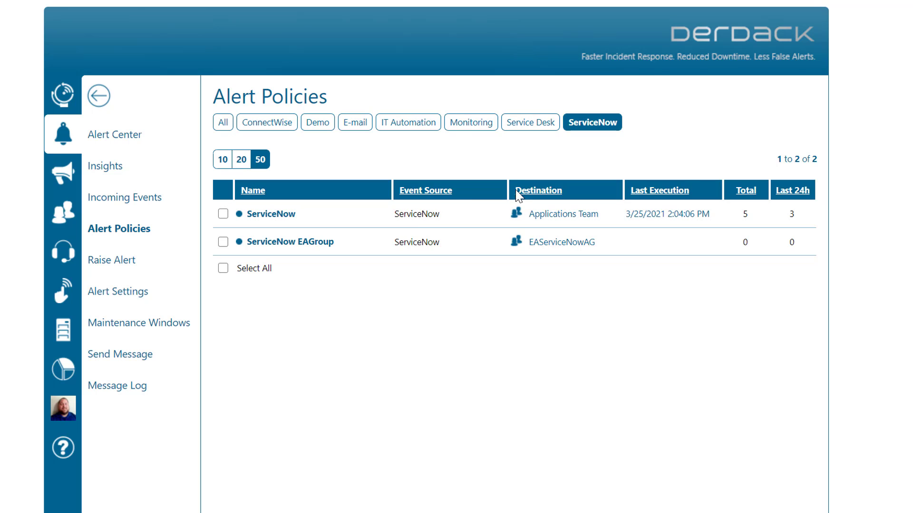
pyautogui.click(272, 214)
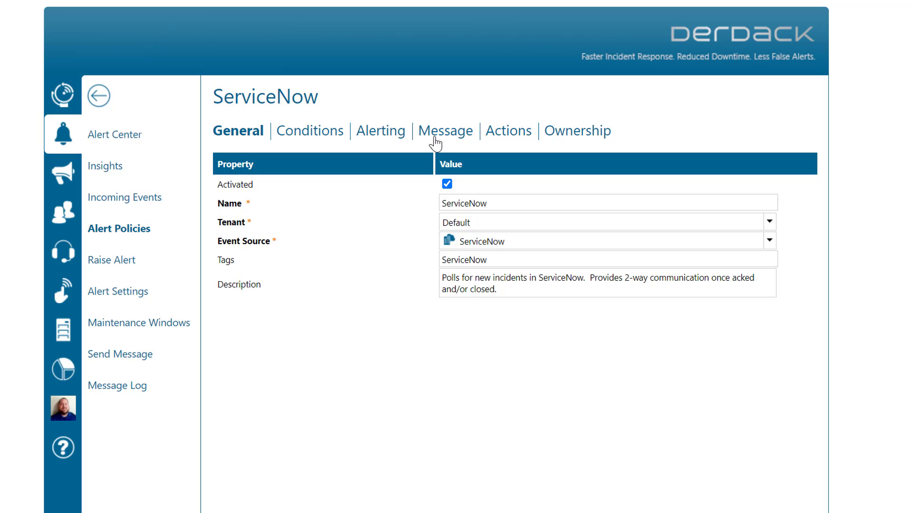
pyautogui.click(324, 133)
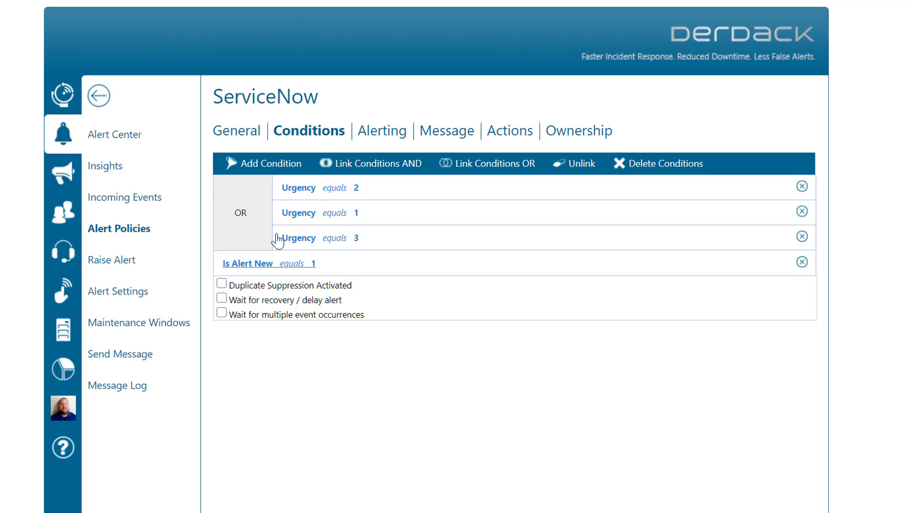
pyautogui.click(437, 139)
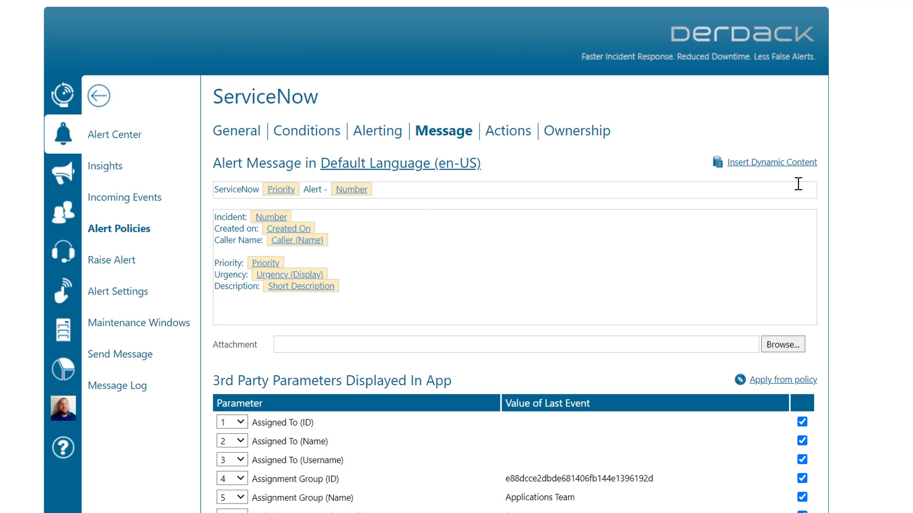
pyautogui.click(100, 100)
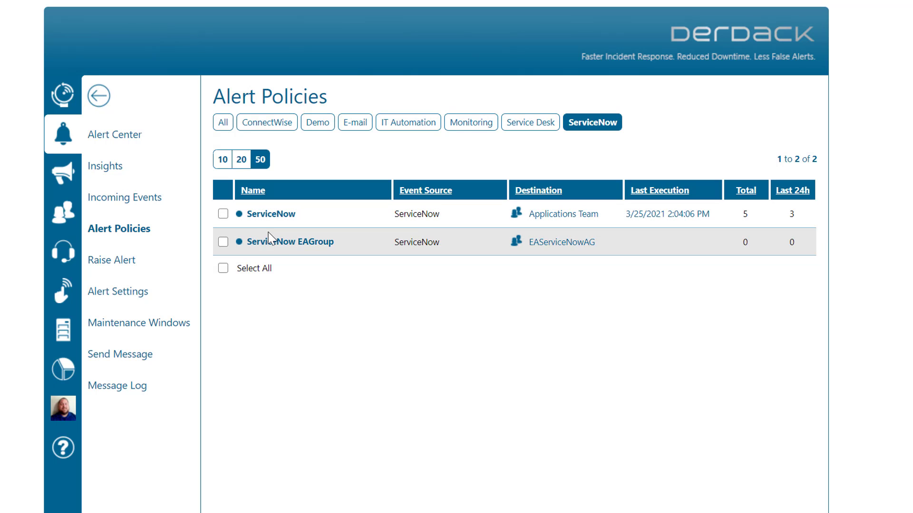
# - Open the ServiceNow EAGroup policy and review its conditions and alert message
pyautogui.click(275, 243)
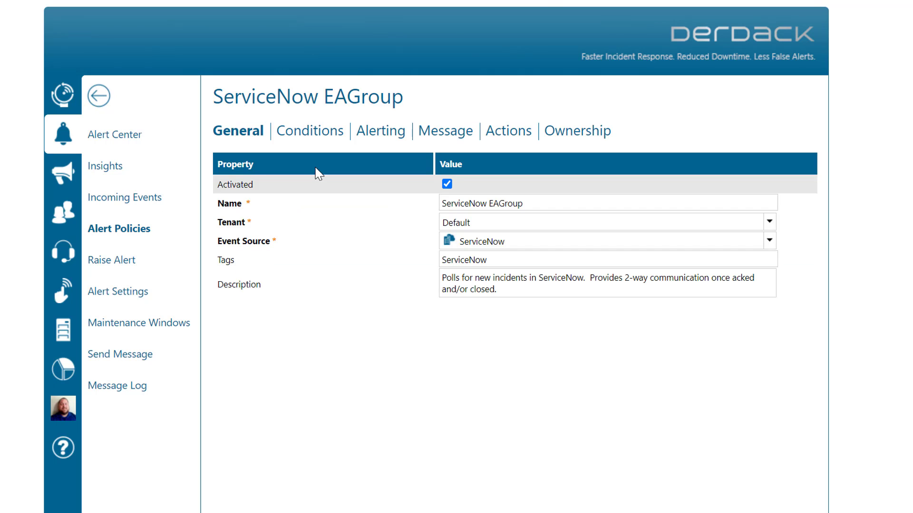
pyautogui.click(307, 136)
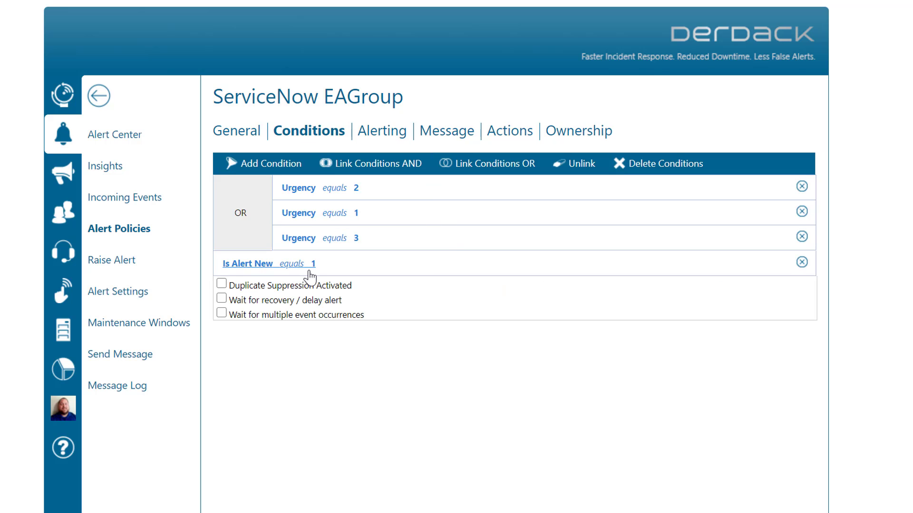
pyautogui.click(454, 129)
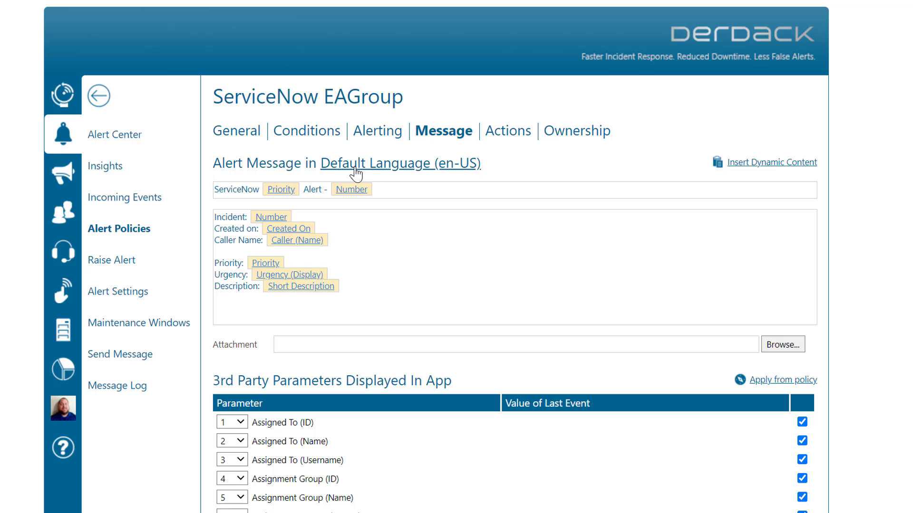
# - In the ServiceNow EAGroup policy's alerting tiers, replace the EAServiceNowAG destination with the event parameter Assignment Group (Name)
pyautogui.click(389, 138)
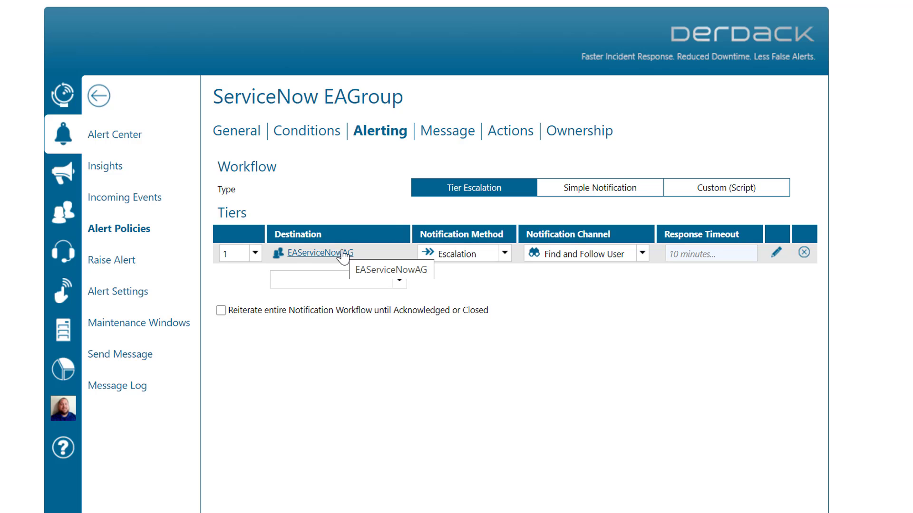
pyautogui.click(403, 283)
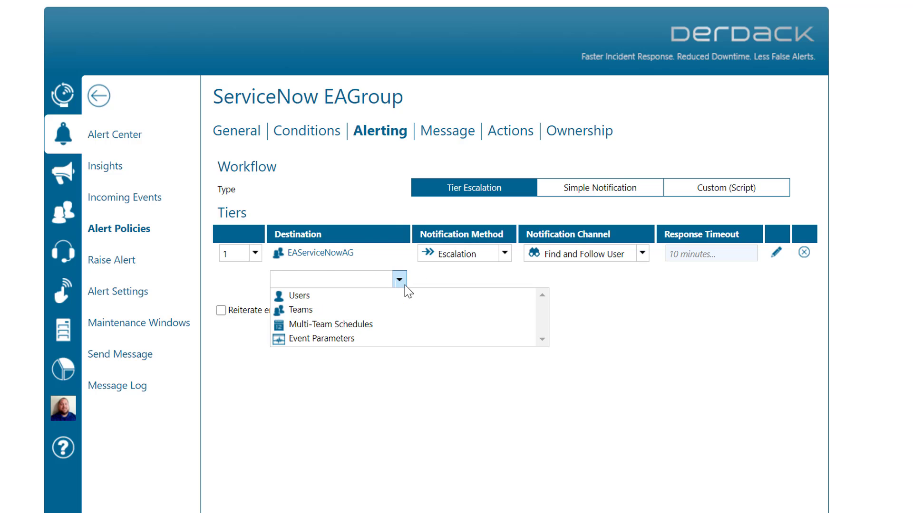
pyautogui.click(350, 338)
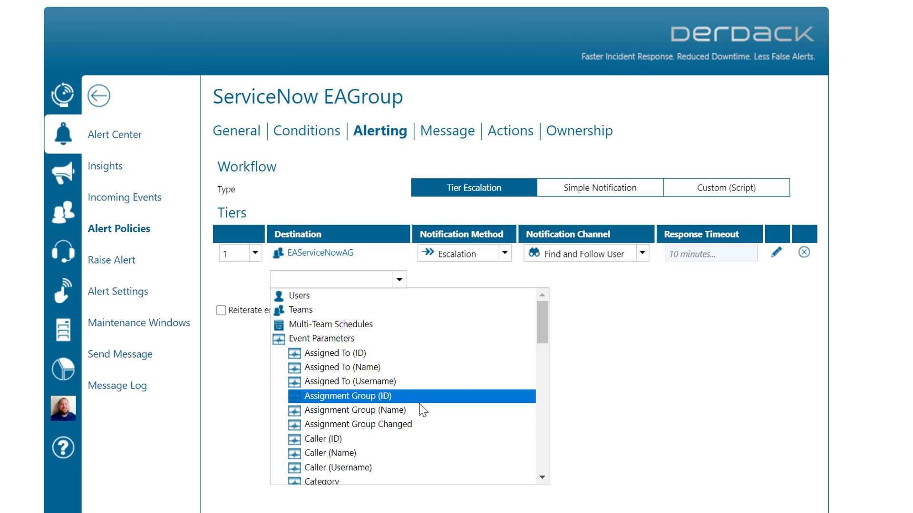
pyautogui.click(346, 410)
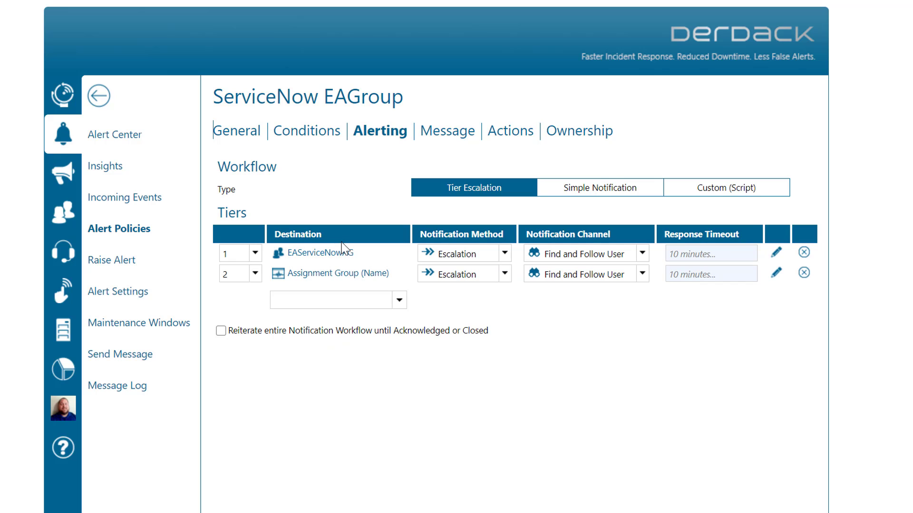
pyautogui.click(802, 257)
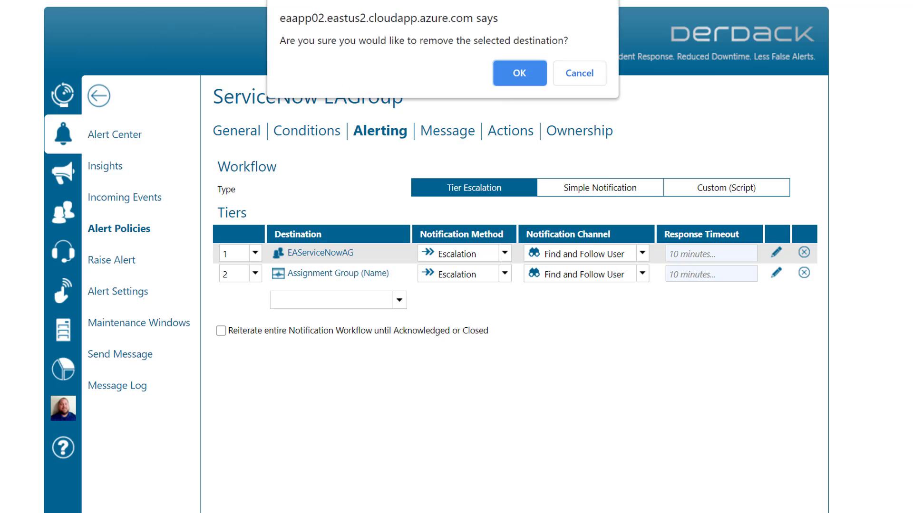
pyautogui.click(517, 74)
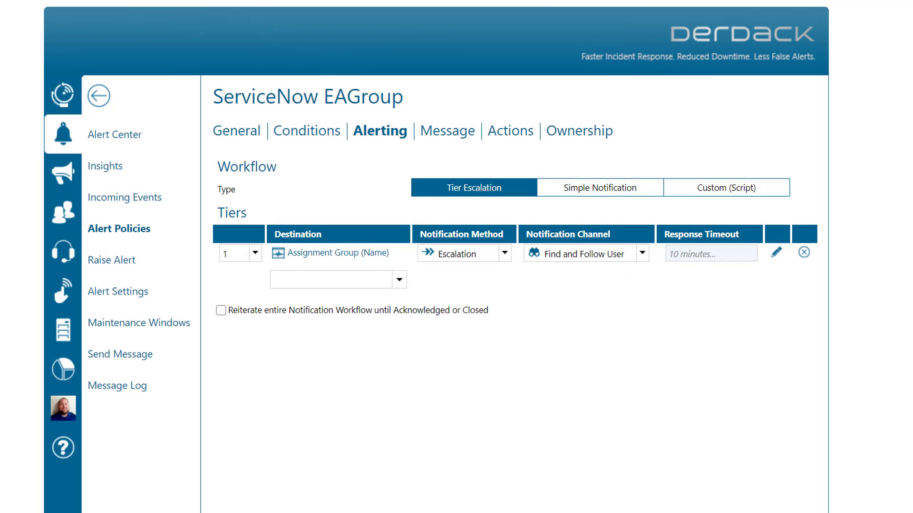
# - Save the ServiceNow EAGroup policy and deactivate the ServiceNow policy in the alert policies list
pyautogui.click(99, 95)
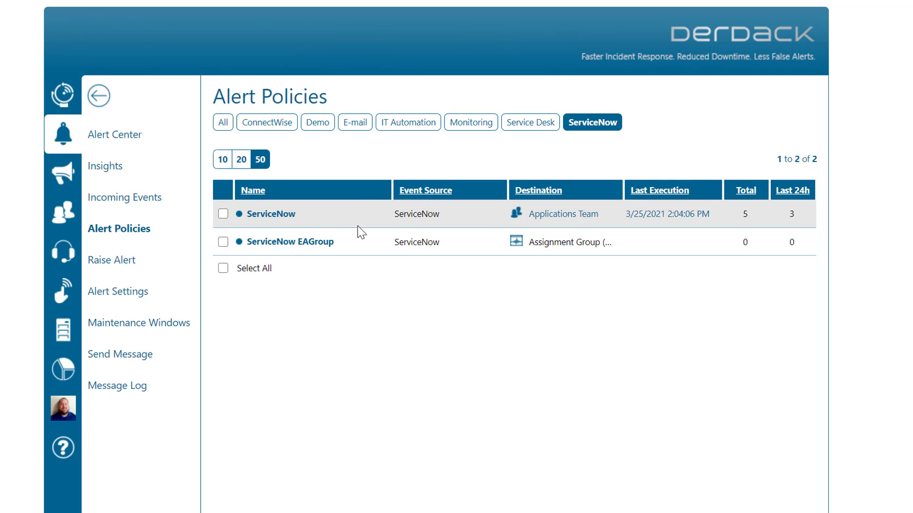
pyautogui.click(223, 214)
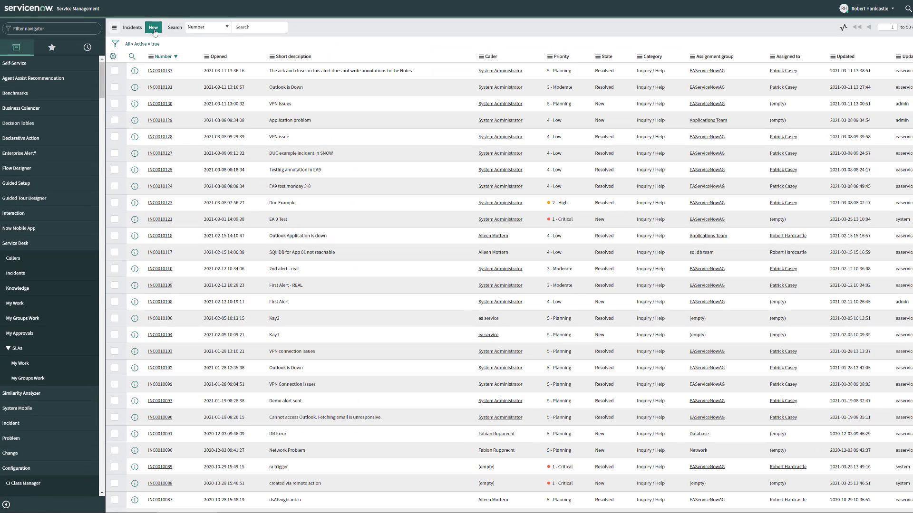
# - In ServiceNow, start a new incident and set its assignment group to Applications Team
pyautogui.click(152, 29)
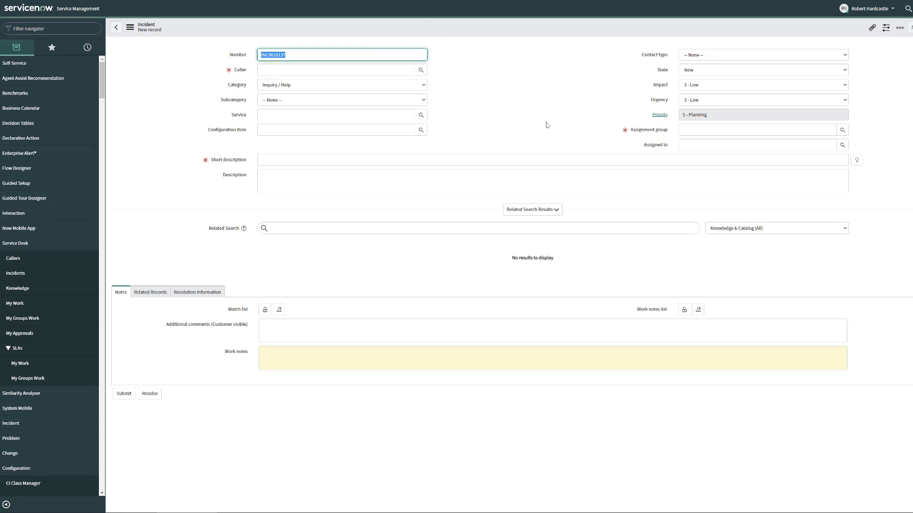
pyautogui.click(842, 129)
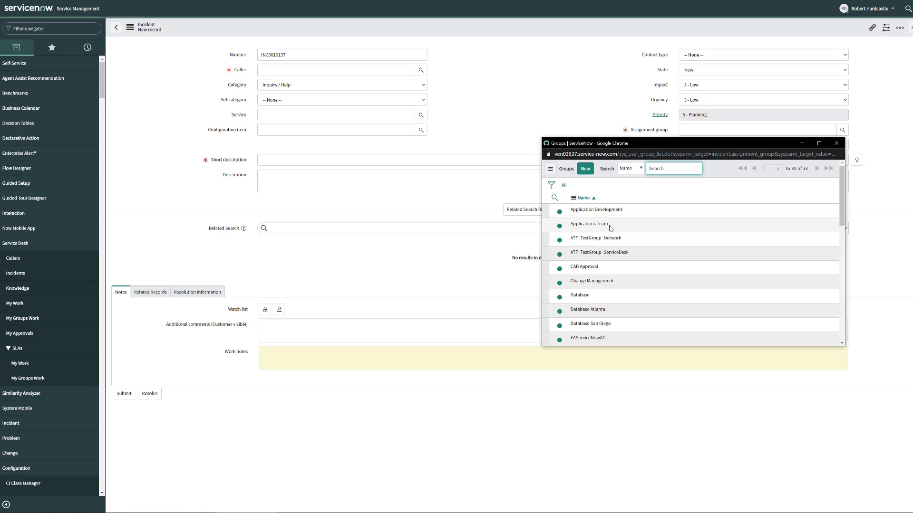
pyautogui.write('easervice')
pyautogui.press('Return')
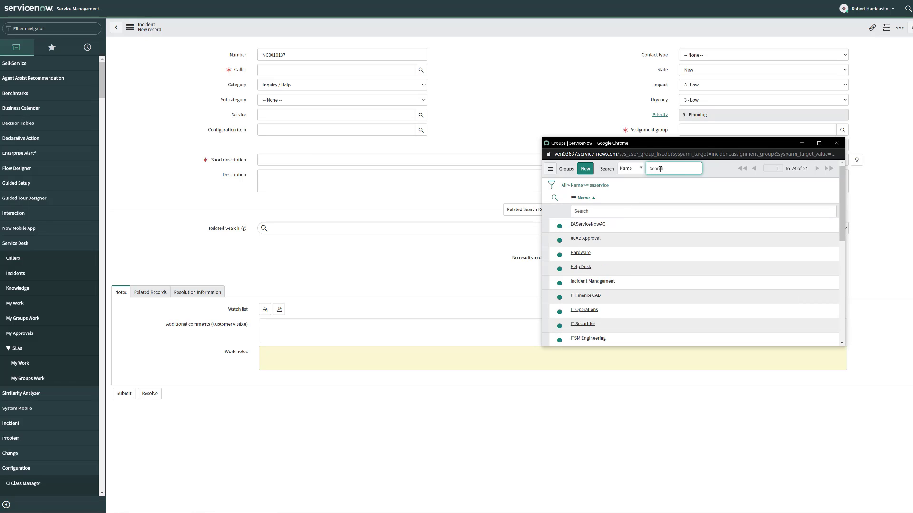
pyautogui.click(604, 224)
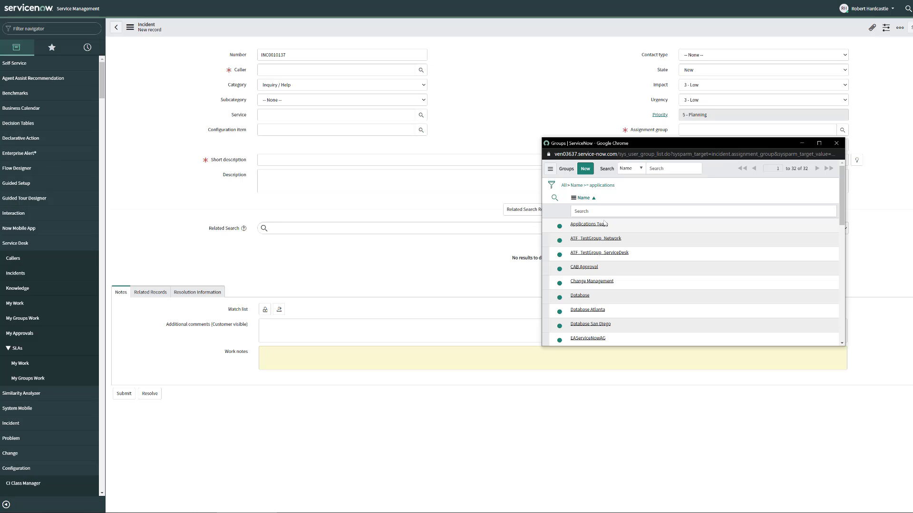
# - Look up a user and set that person as the incident's caller
pyautogui.click(286, 70)
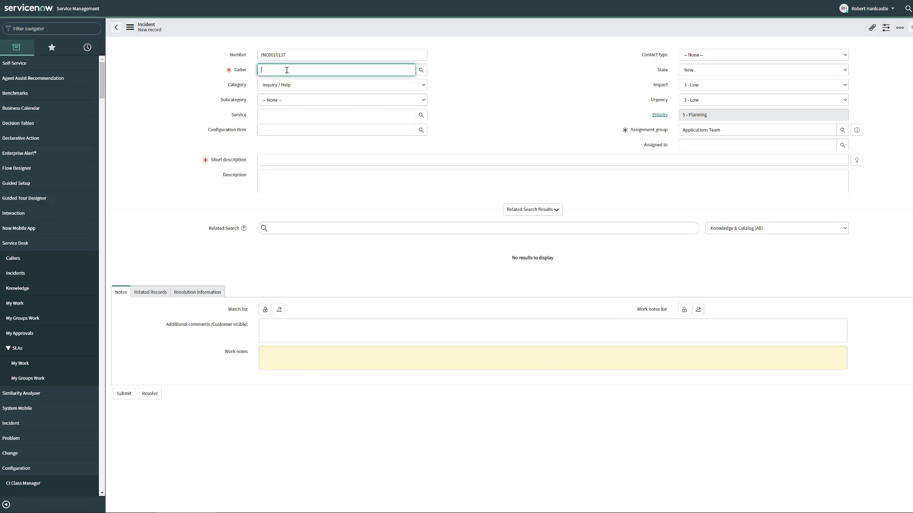
pyautogui.click(421, 70)
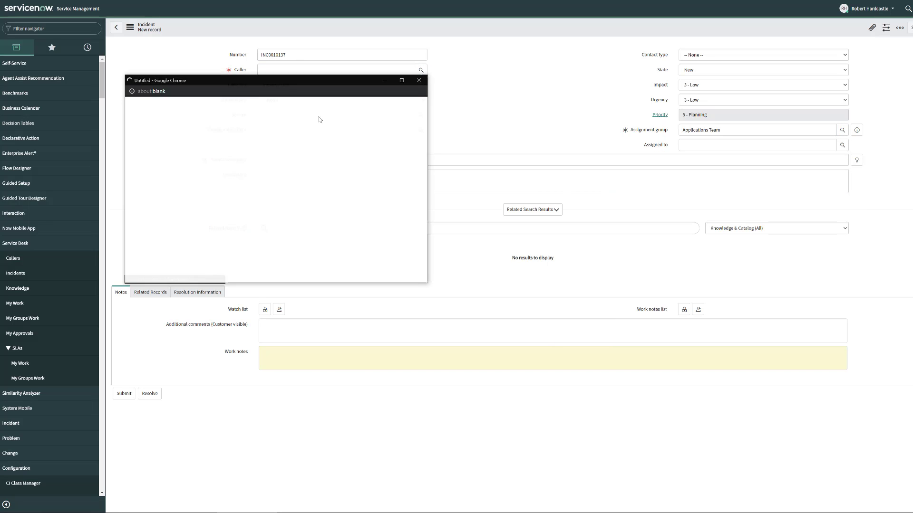
pyautogui.click(171, 219)
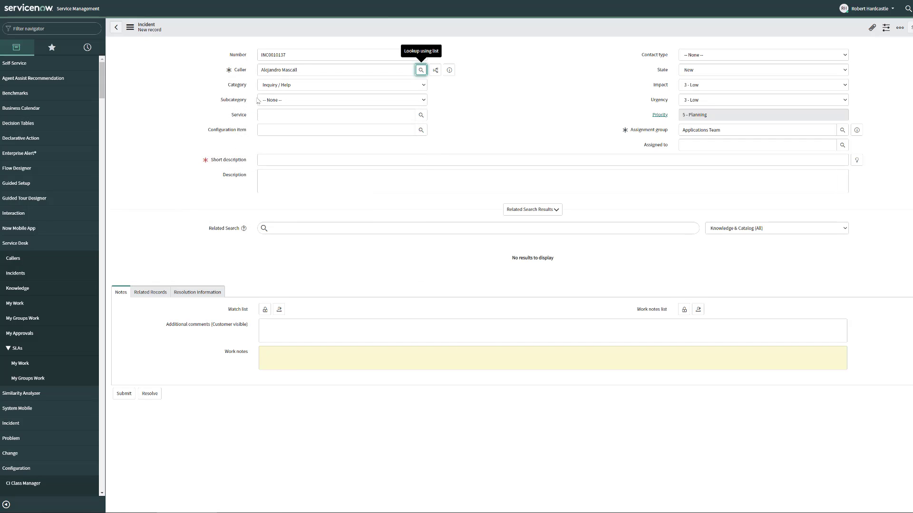
# - Submit the incident with the short description "Outlook is down" and open its record from the incident list
pyautogui.click(279, 159)
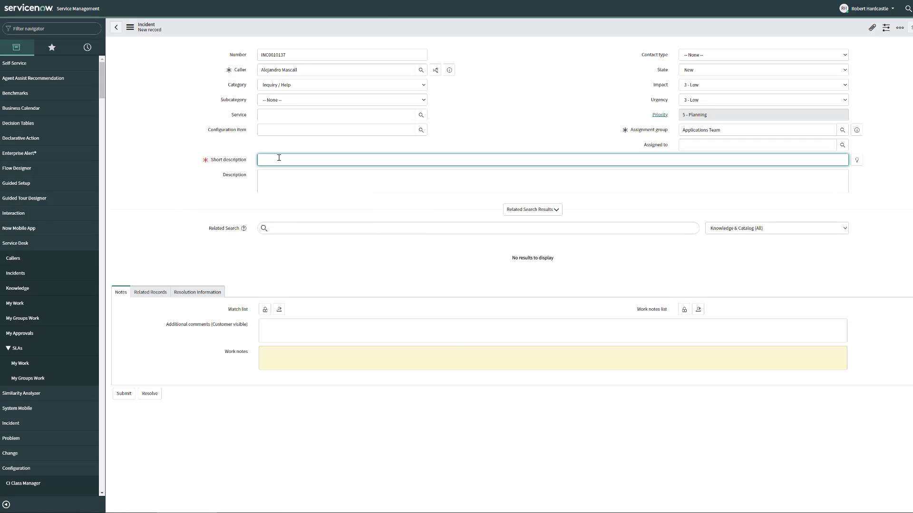
pyautogui.write('Put')
pyautogui.press('BackSpace')
pyautogui.press('BackSpace')
pyautogui.press('BackSpace')
pyautogui.write('Outlook is down')
pyautogui.click(525, 152)
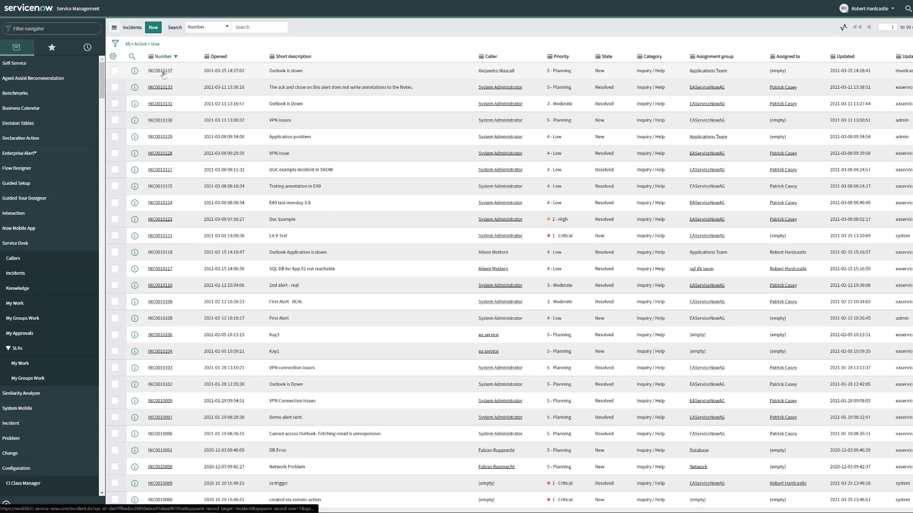
pyautogui.click(160, 71)
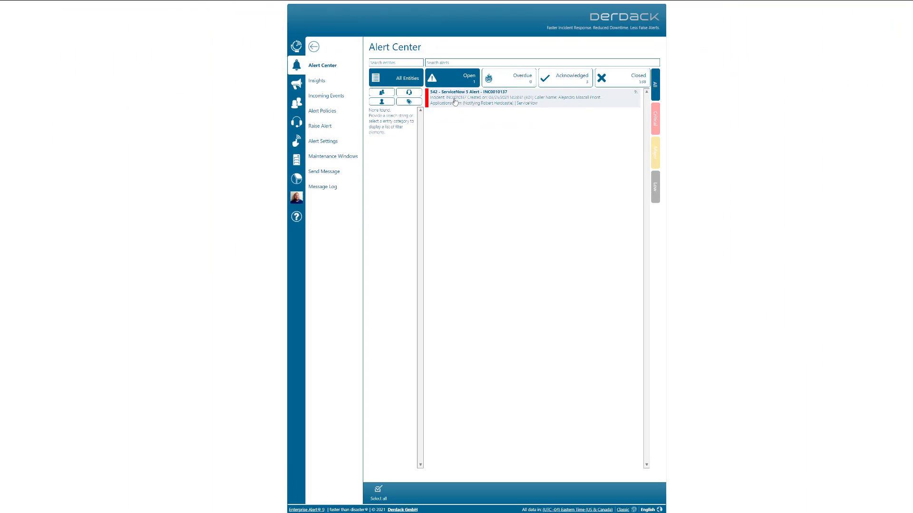
# - Switch to Enterprise Alert, open the new incident's alert in the Alert Center and check its applied policy
pyautogui.click(432, 227)
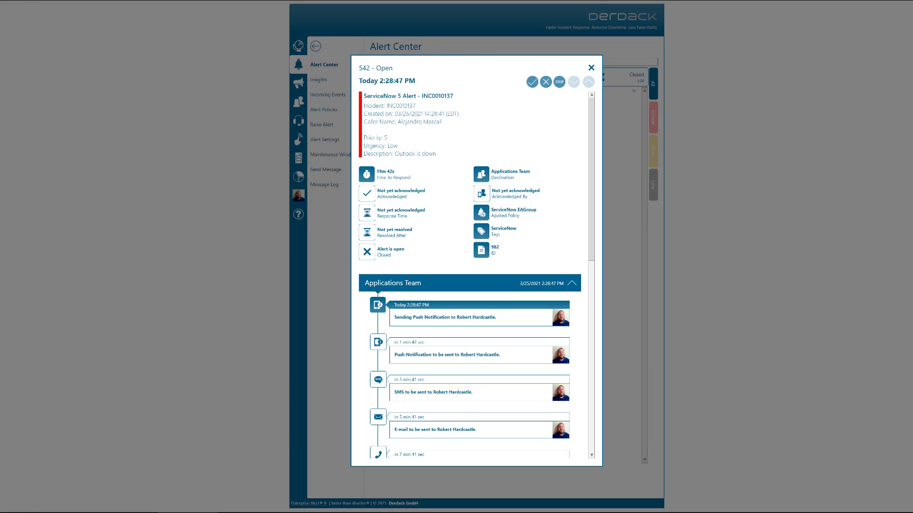
pyautogui.click(514, 209)
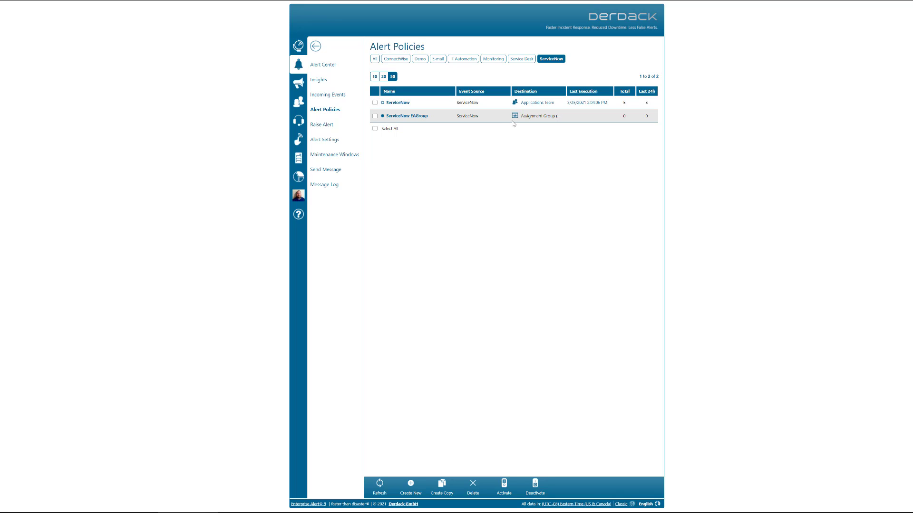
# - Find the newest ServiceNow event among the incoming events and view the alerting settings of the policy it triggered
pyautogui.click(331, 101)
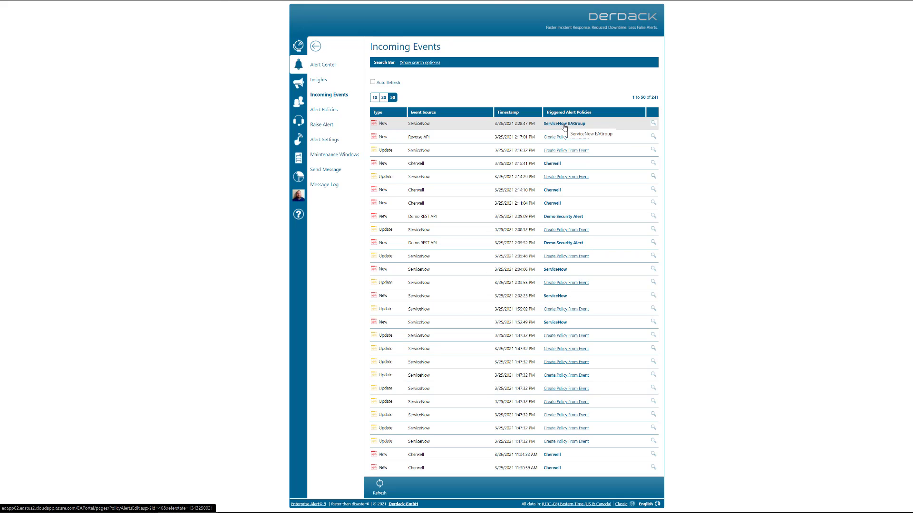
pyautogui.click(564, 125)
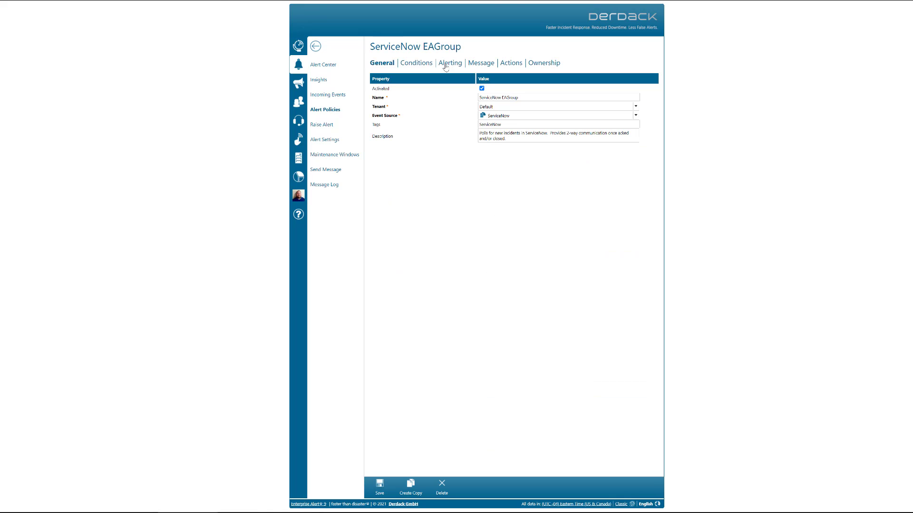
pyautogui.click(446, 64)
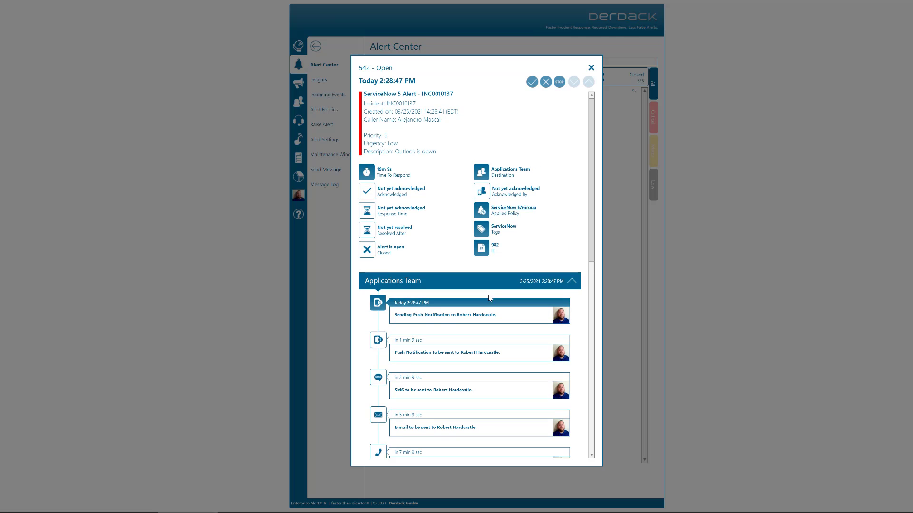
# - Review the open alert's notification timeline for the Applications Team
pyautogui.scroll(-3, 489, 321)
pyautogui.scroll(1, 485, 267)
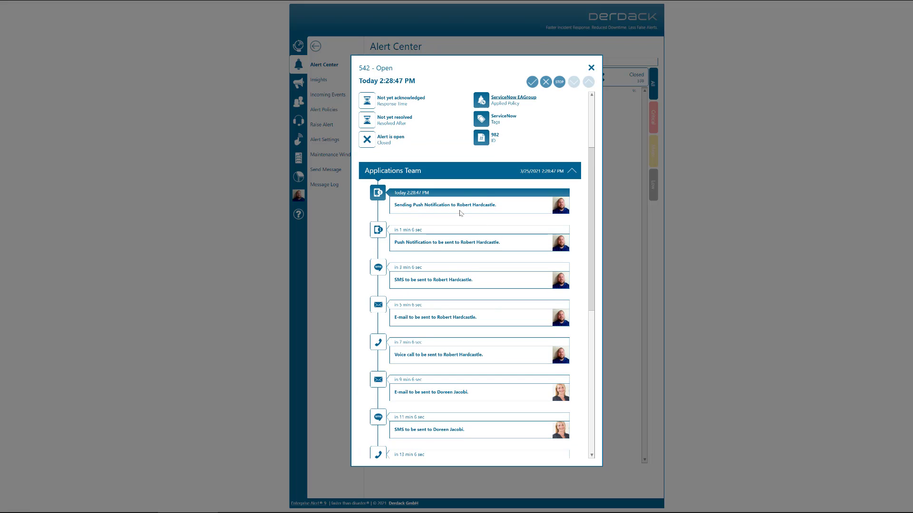
pyautogui.scroll(3, 461, 213)
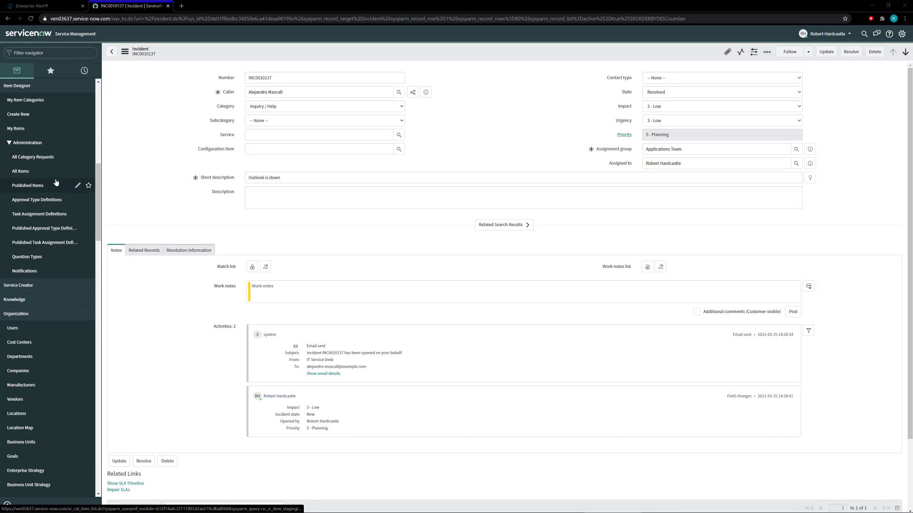
# - Create and submit a new incident assigned to the EAServiceNowAG group, with a caller selected and the short description "Outlook is Slow"
pyautogui.scroll(3, 71, 228)
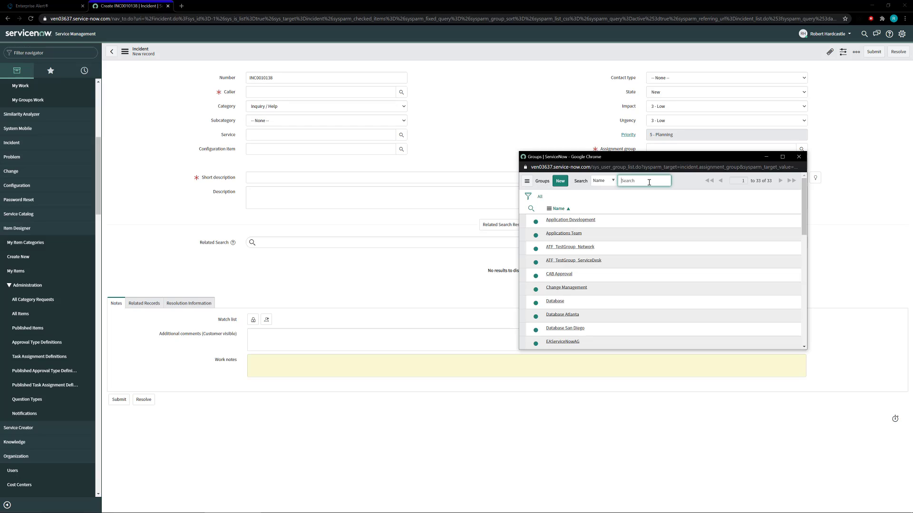
pyautogui.write('e')
pyautogui.write('a')
pyautogui.press('Return')
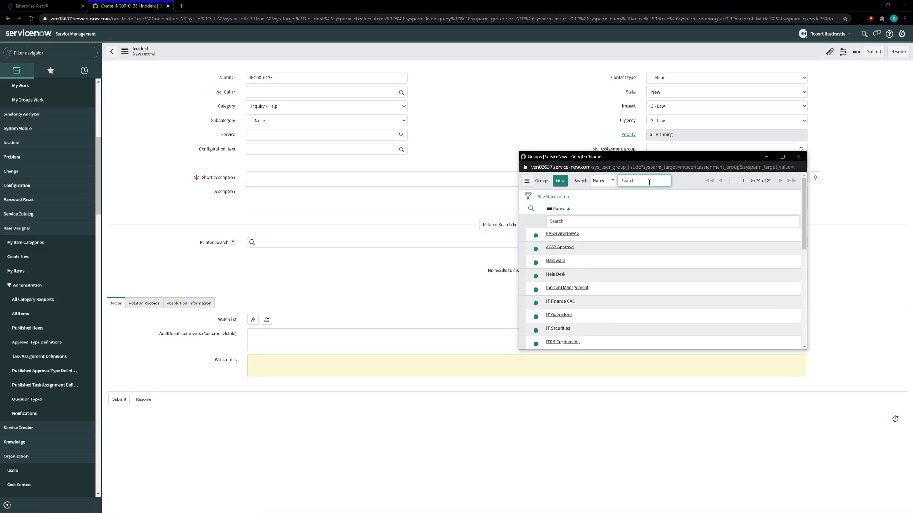
pyautogui.click(565, 236)
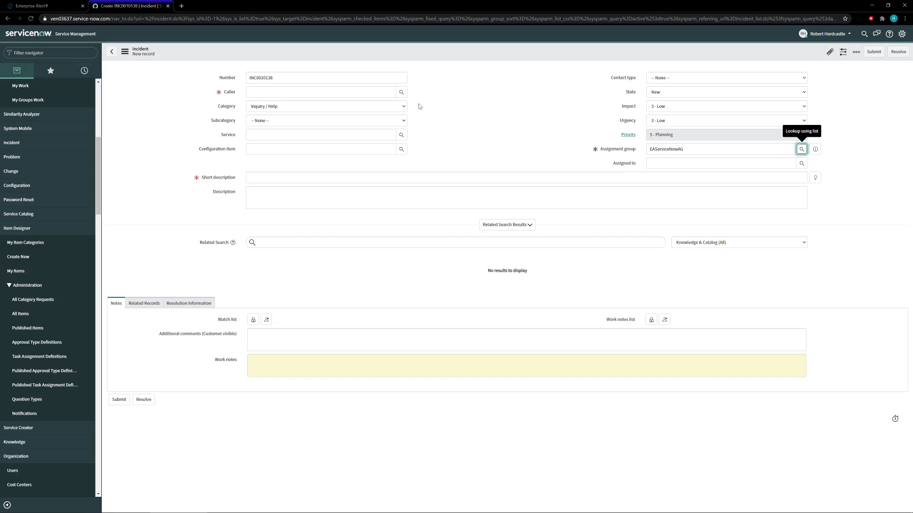
pyautogui.click(401, 92)
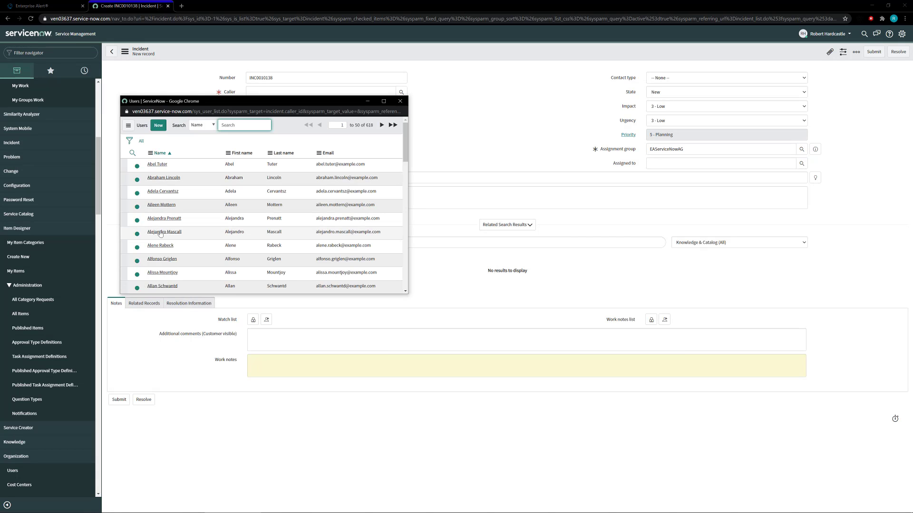
pyautogui.click(161, 259)
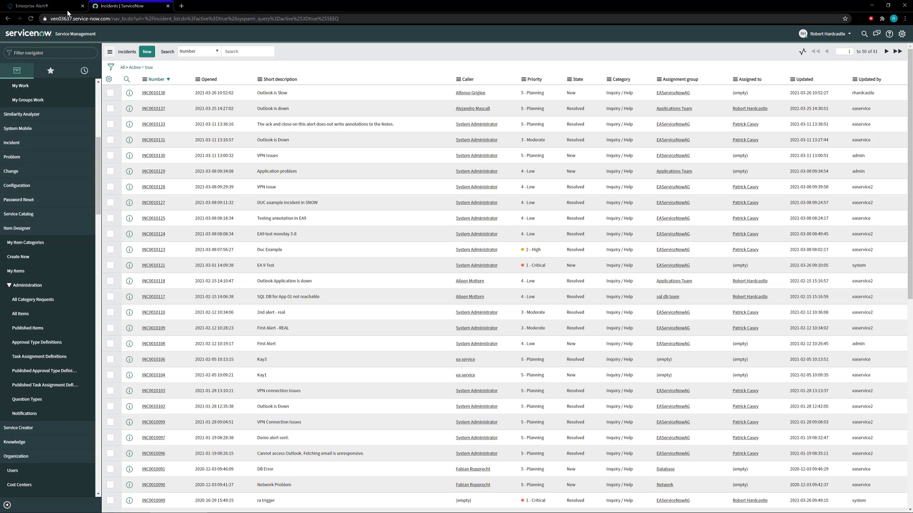
# - Switch to Enterprise Alert and review the new incident's alert in the Alert Center, including its destination, applied policy and notification timeline
pyautogui.click(55, 8)
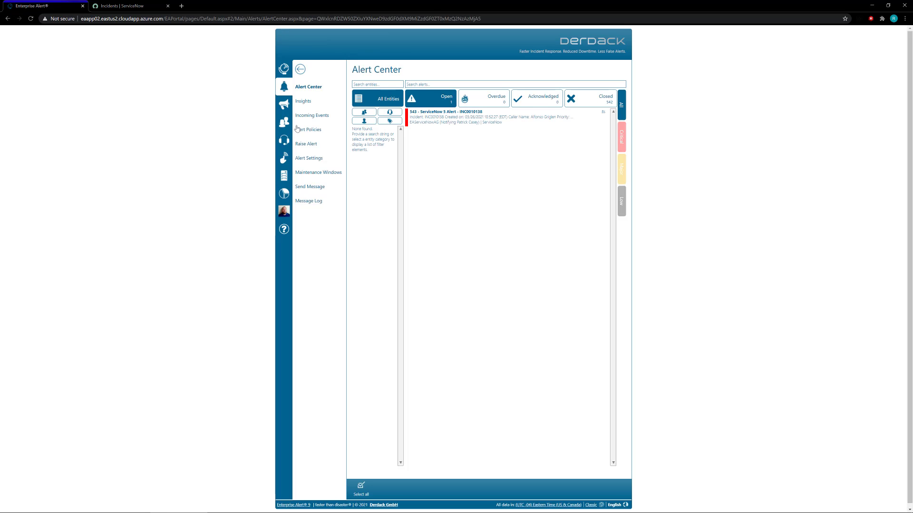
pyautogui.click(457, 121)
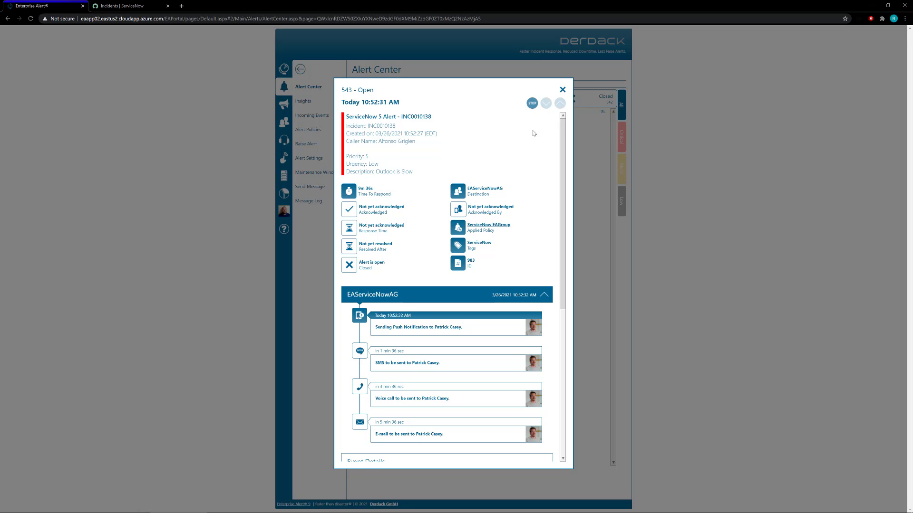
pyautogui.click(562, 91)
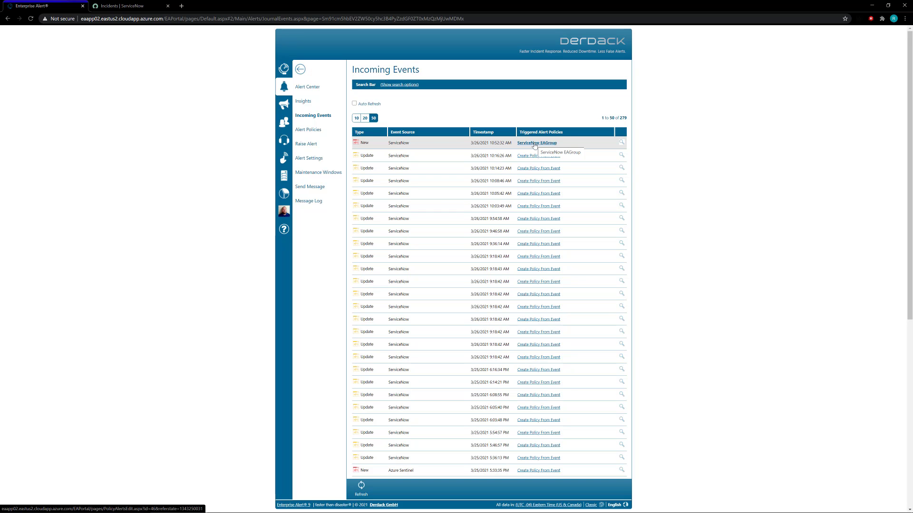
# - Filter the alert policies to the ServiceNow category and view the alerting workflow of the ServiceNow EAGroup policy
pyautogui.click(336, 131)
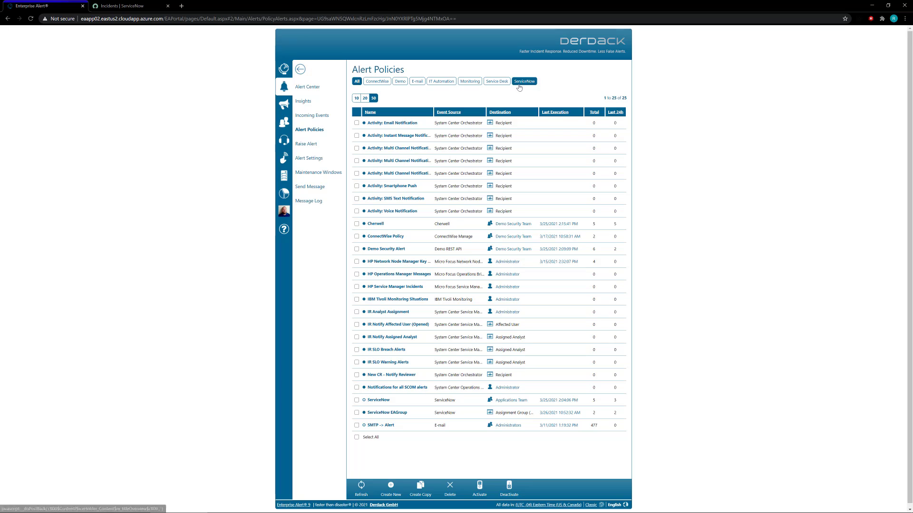
pyautogui.click(519, 84)
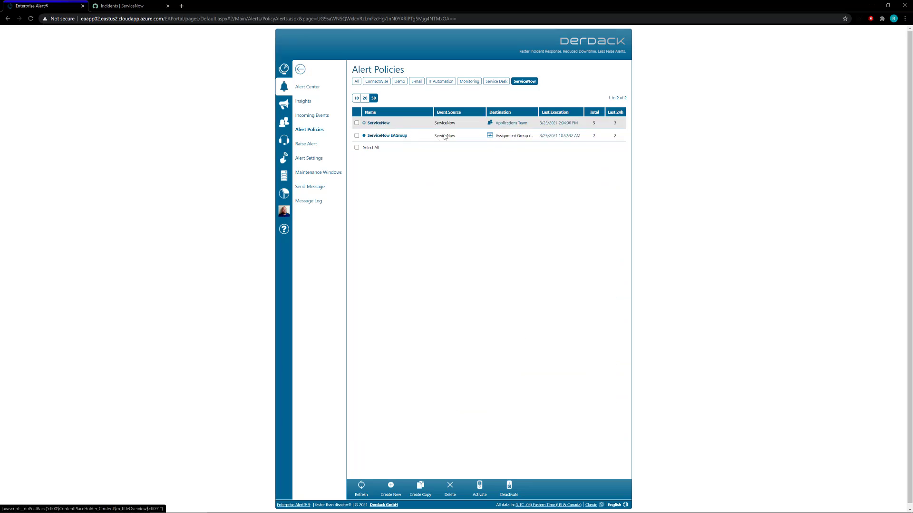
pyautogui.click(522, 138)
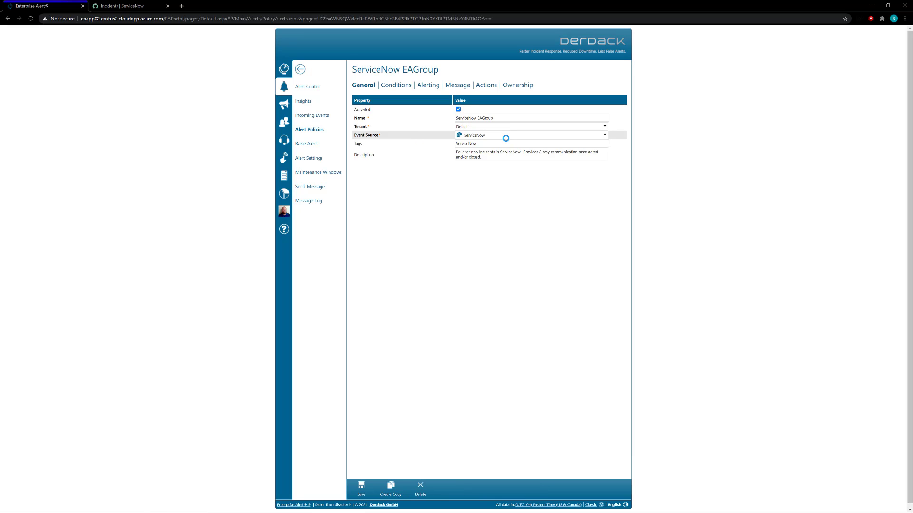
pyautogui.click(428, 85)
pyautogui.click(414, 141)
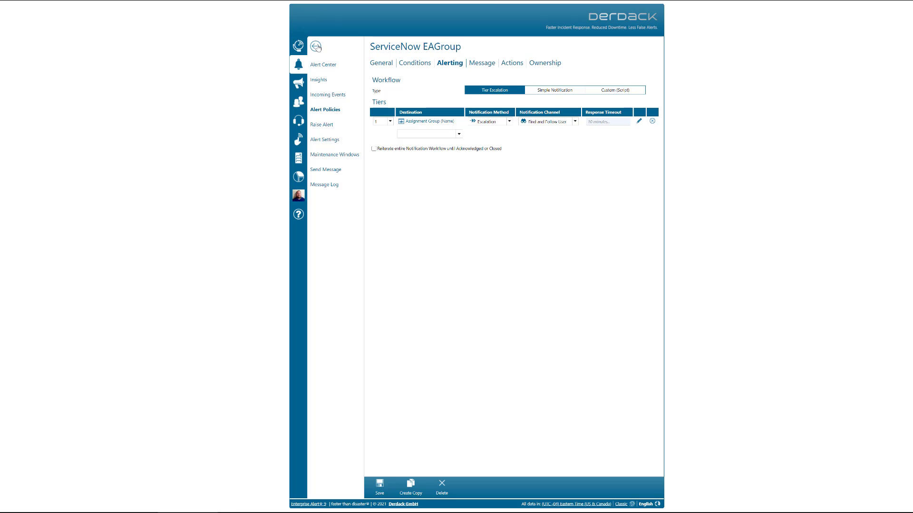
# - Return to the ServiceNow alert policies and reopen the ServiceNow EAGroup policy to review its escalation tier settings
pyautogui.click(327, 95)
pyautogui.click(326, 110)
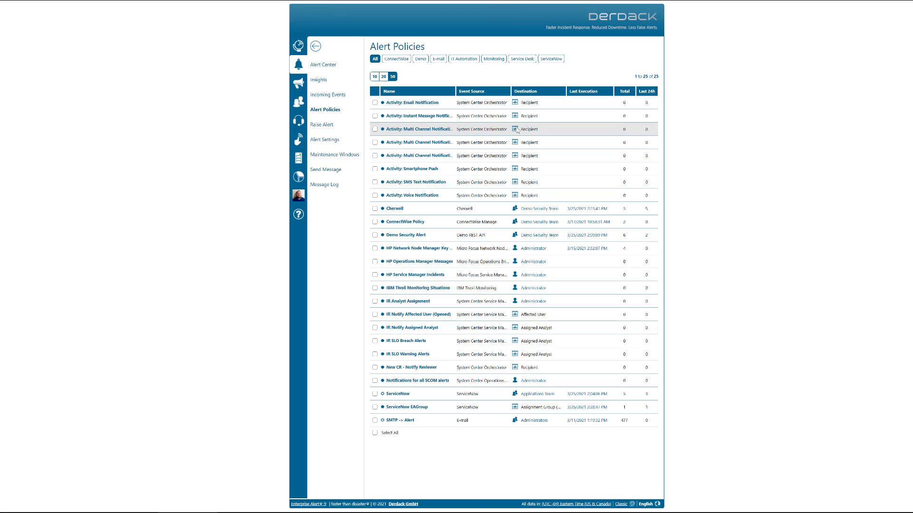
pyautogui.click(552, 60)
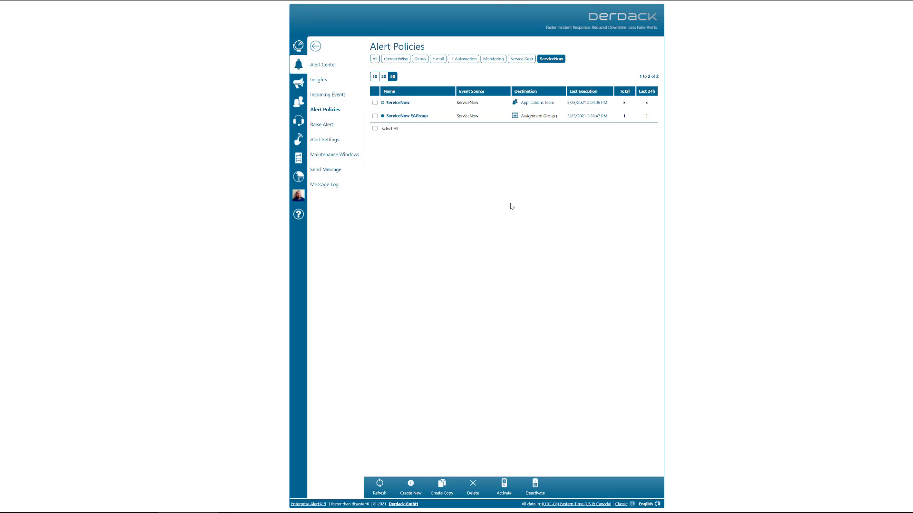
pyautogui.click(407, 115)
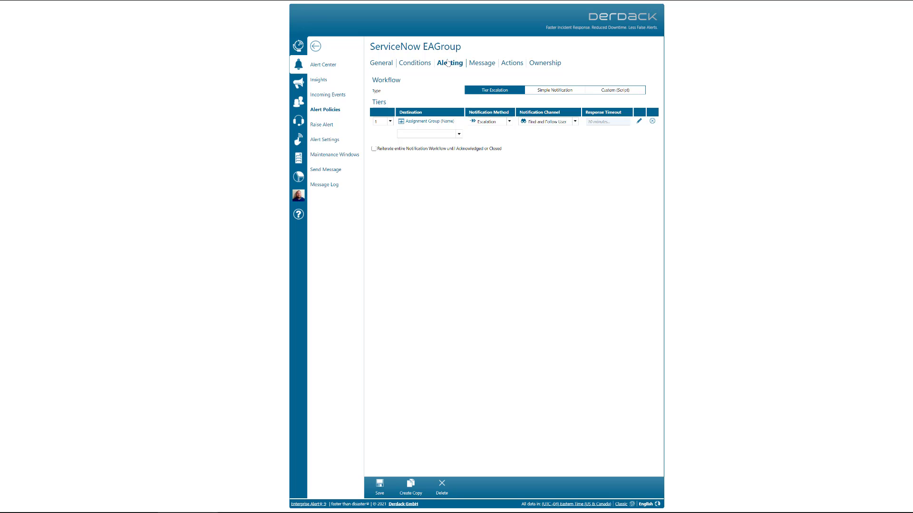